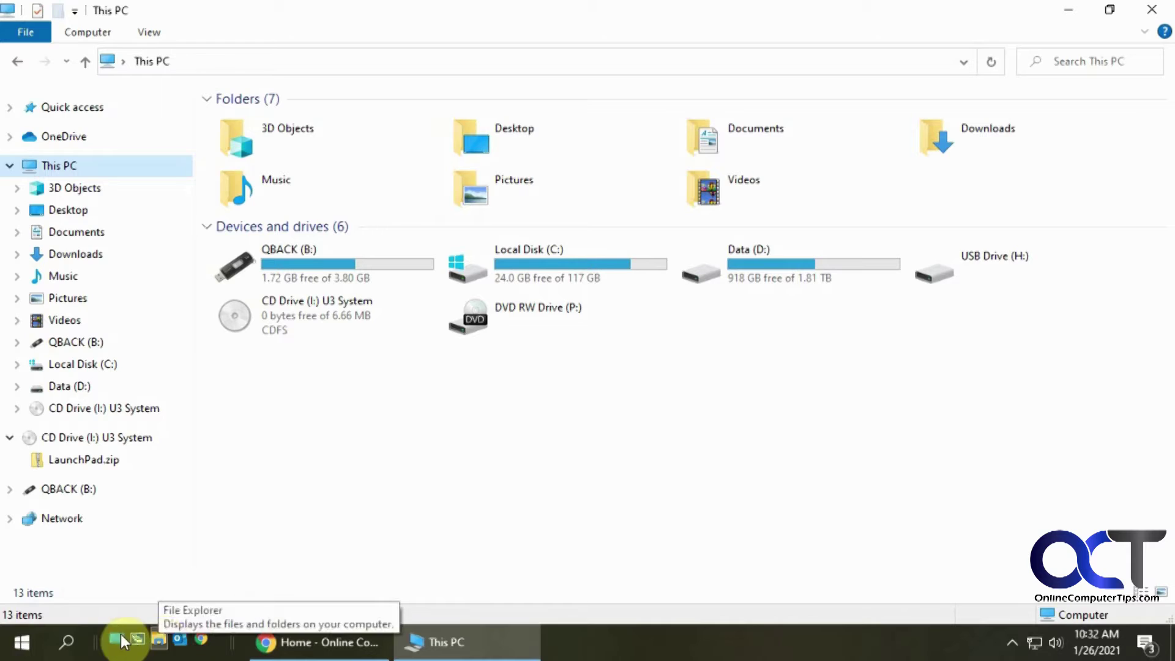
- Open a new File Explorer window on This PC from the Start button's right-click menu
{"action": "right_click", "coordinate": [31, 638]}
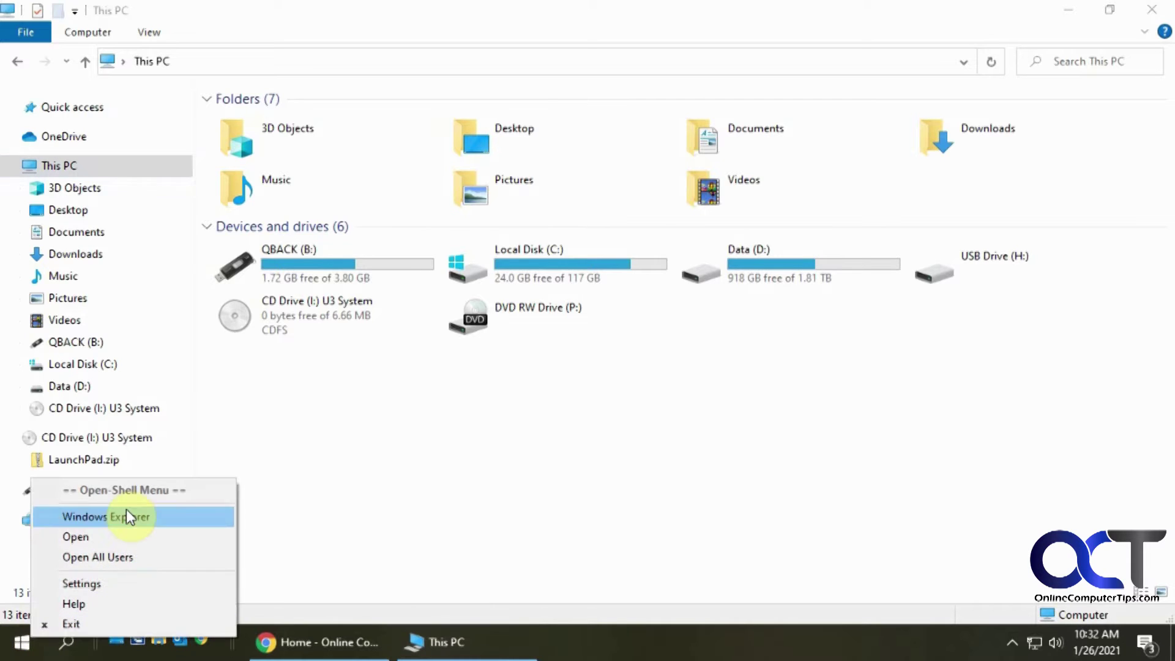
{"action": "left_click", "coordinate": [158, 516]}
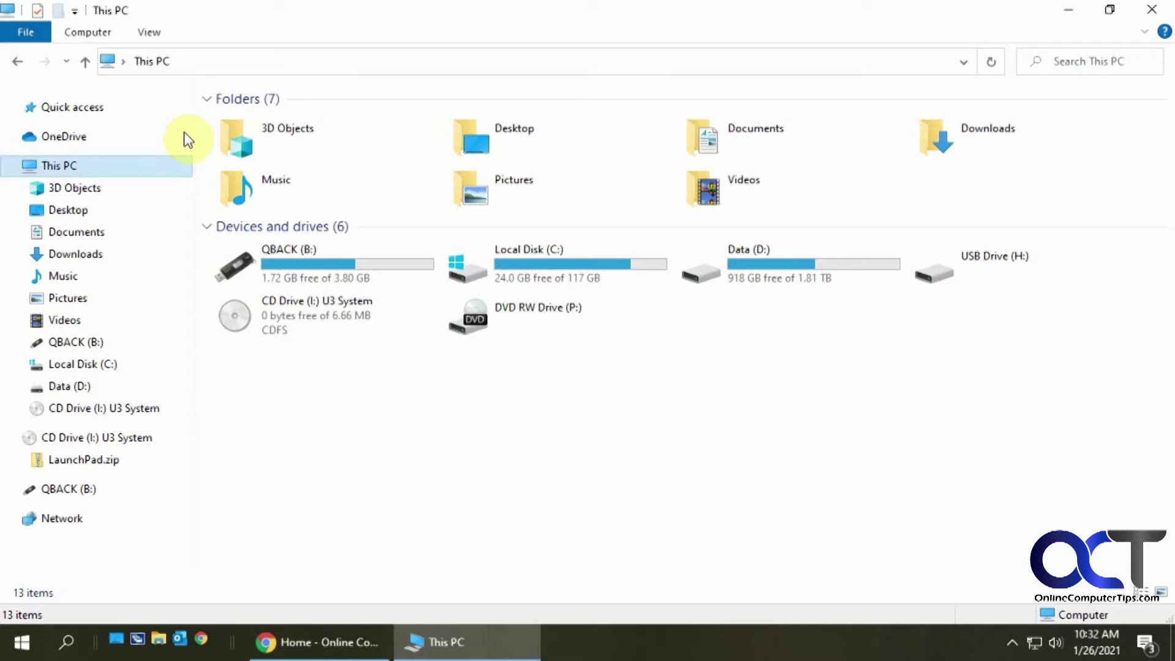
{"action": "left_click", "coordinate": [149, 33]}
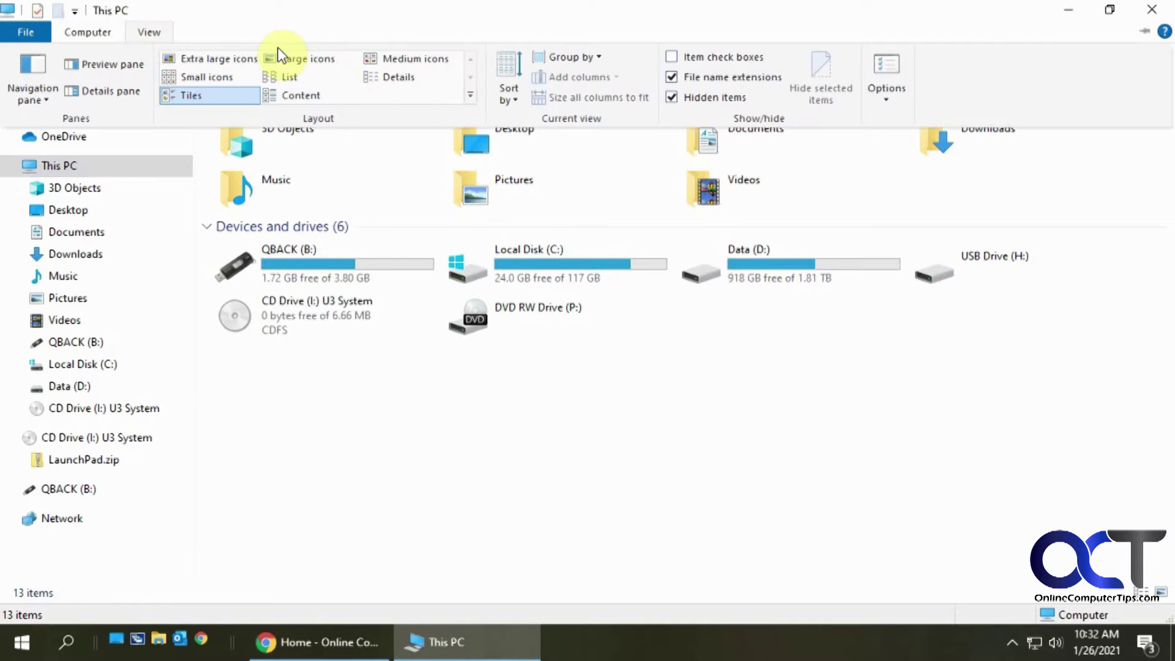
{"action": "left_click", "coordinate": [882, 96]}
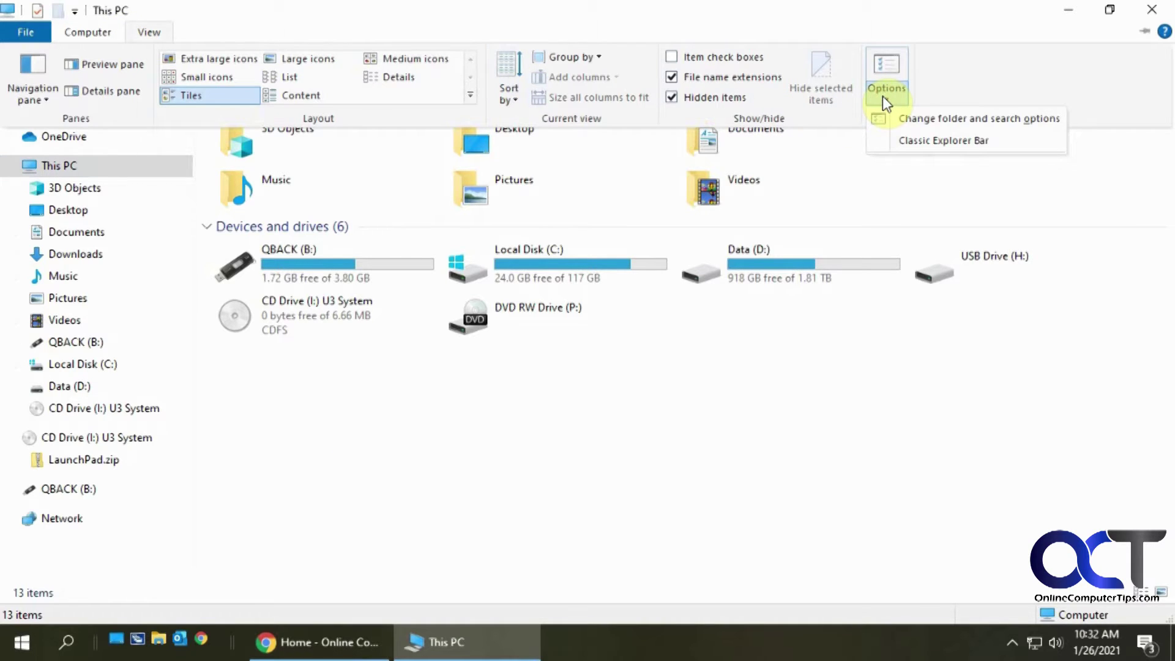
{"action": "left_click", "coordinate": [921, 118]}
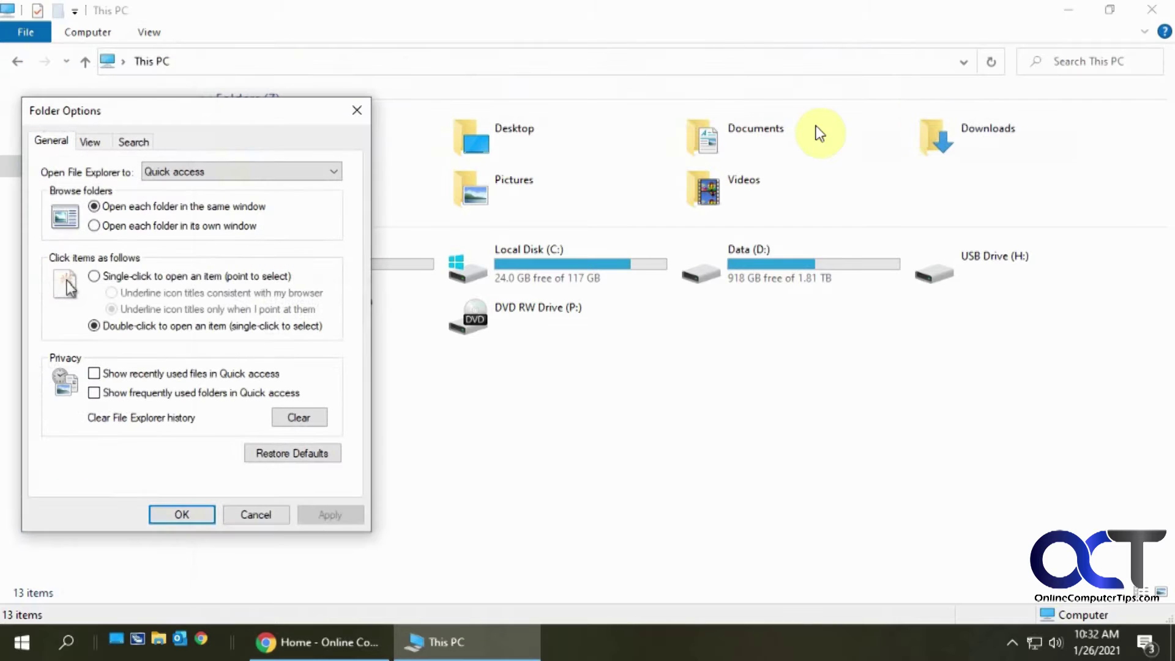
{"action": "left_click_drag", "start_coordinate": [168, 113], "coordinate": [638, 117]}
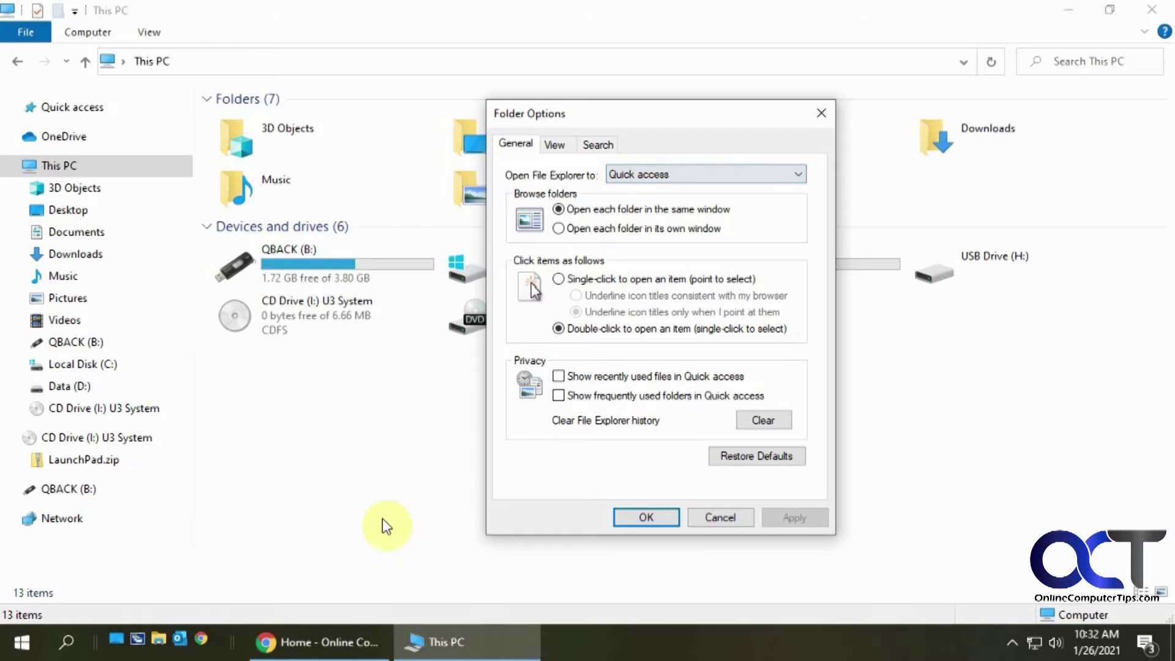
{"action": "left_click", "coordinate": [707, 176]}
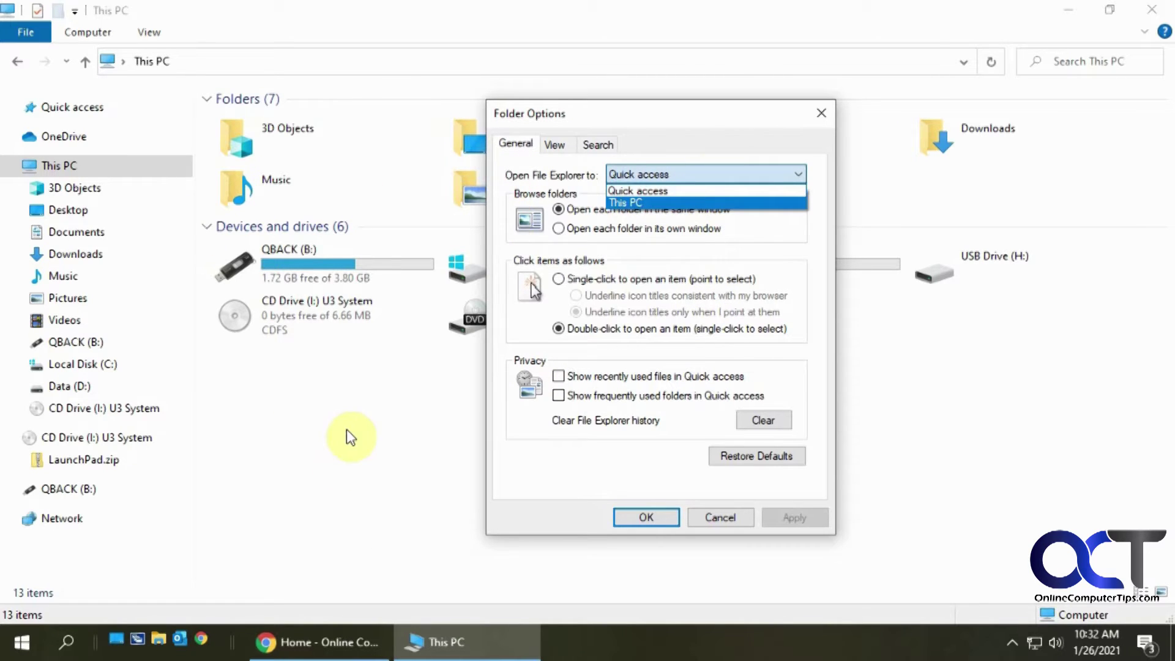
{"action": "left_click", "coordinate": [676, 189]}
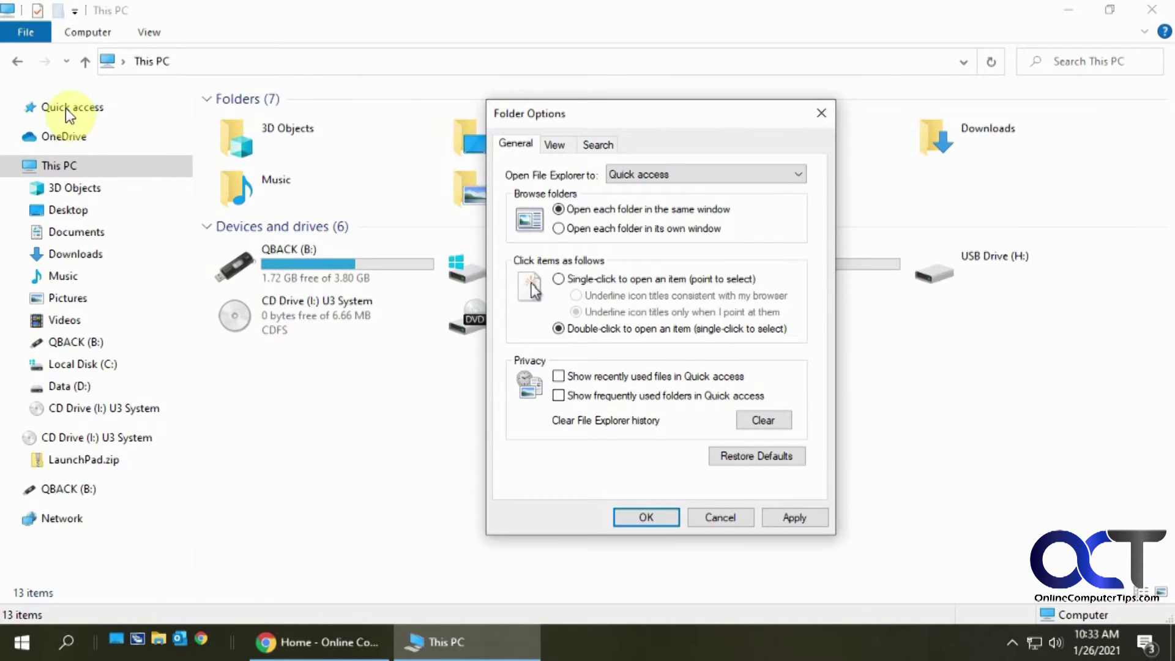
- Cancel Folder Options, expand Quick access to its eight pinned folders, then return to This PC
{"action": "left_click", "coordinate": [710, 513]}
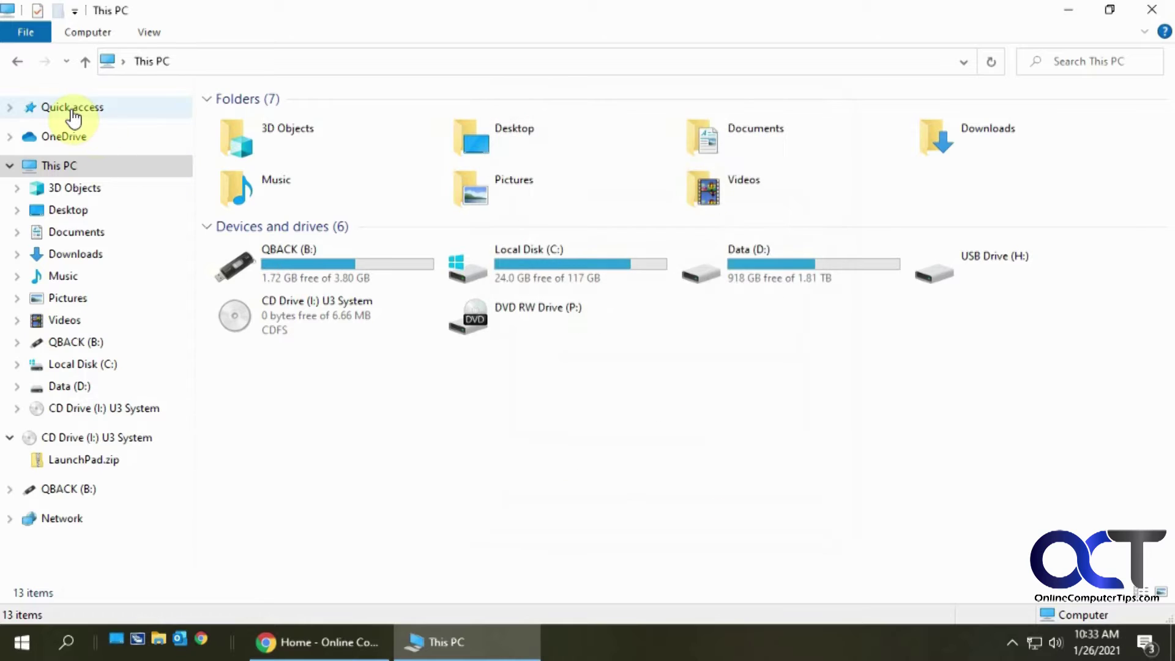
{"action": "left_click", "coordinate": [70, 114]}
{"action": "left_click", "coordinate": [10, 108]}
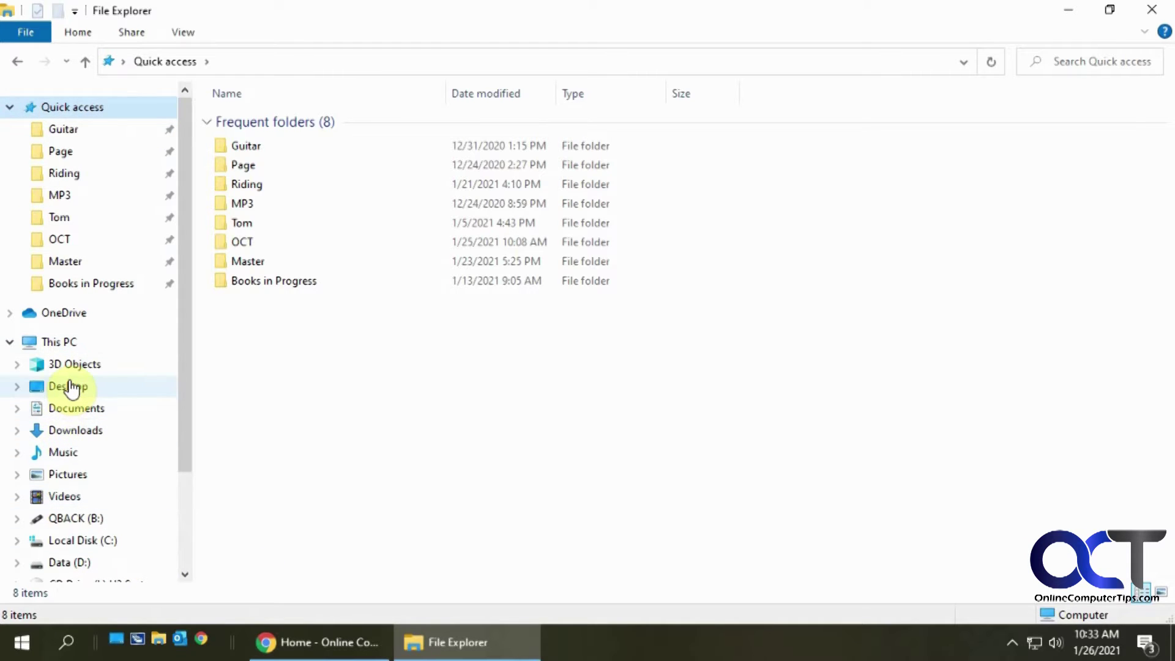
{"action": "left_click", "coordinate": [61, 341]}
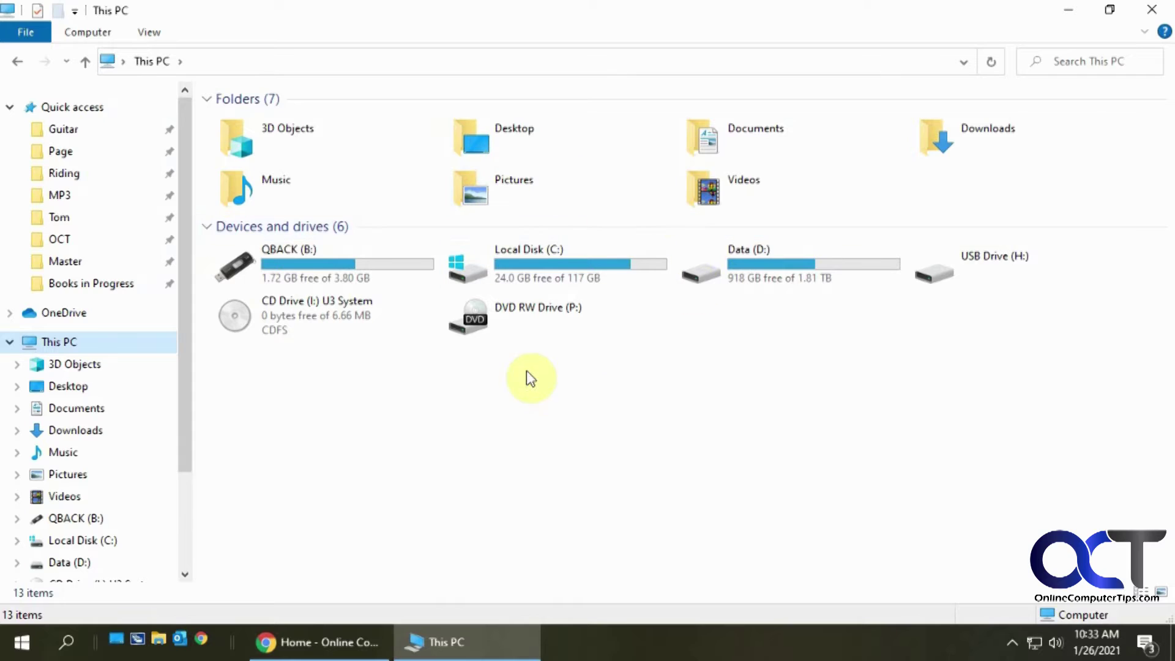
{"action": "left_click", "coordinate": [146, 34]}
{"action": "left_click", "coordinate": [886, 92]}
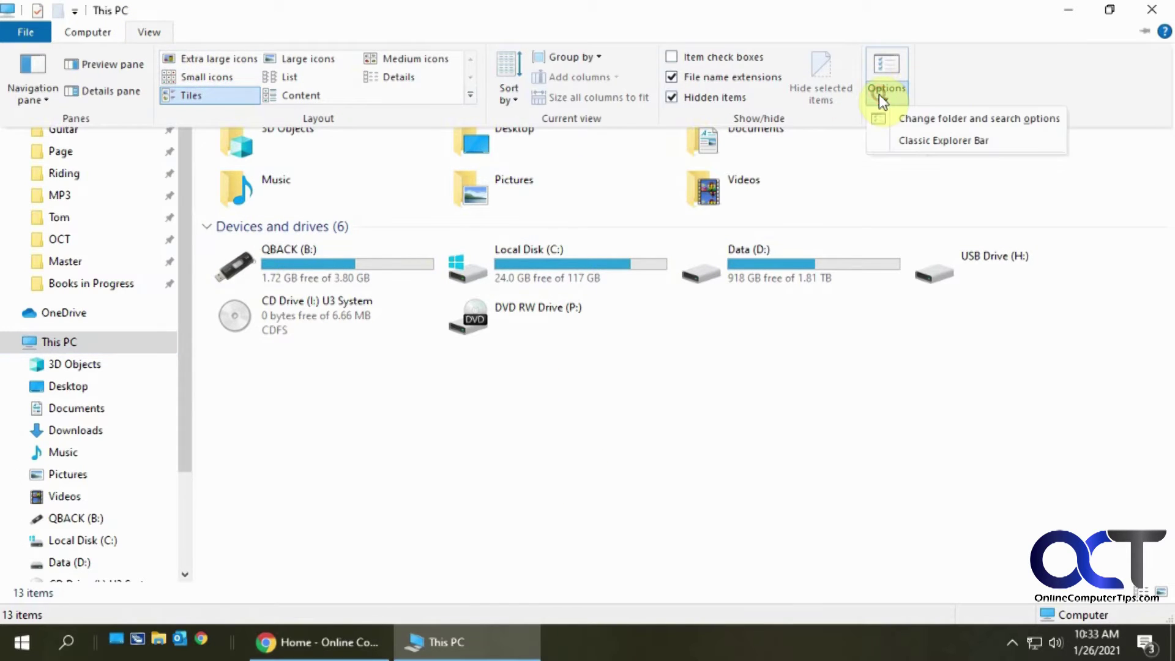
{"action": "left_click", "coordinate": [895, 118]}
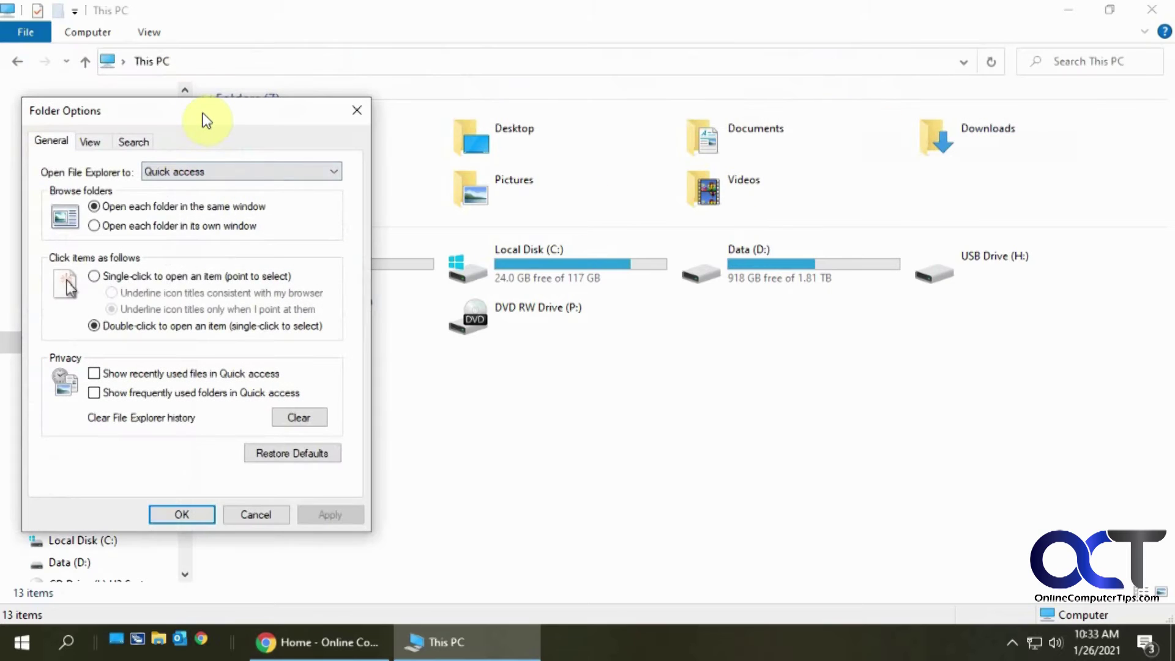
{"action": "left_click_drag", "start_coordinate": [205, 120], "coordinate": [674, 118]}
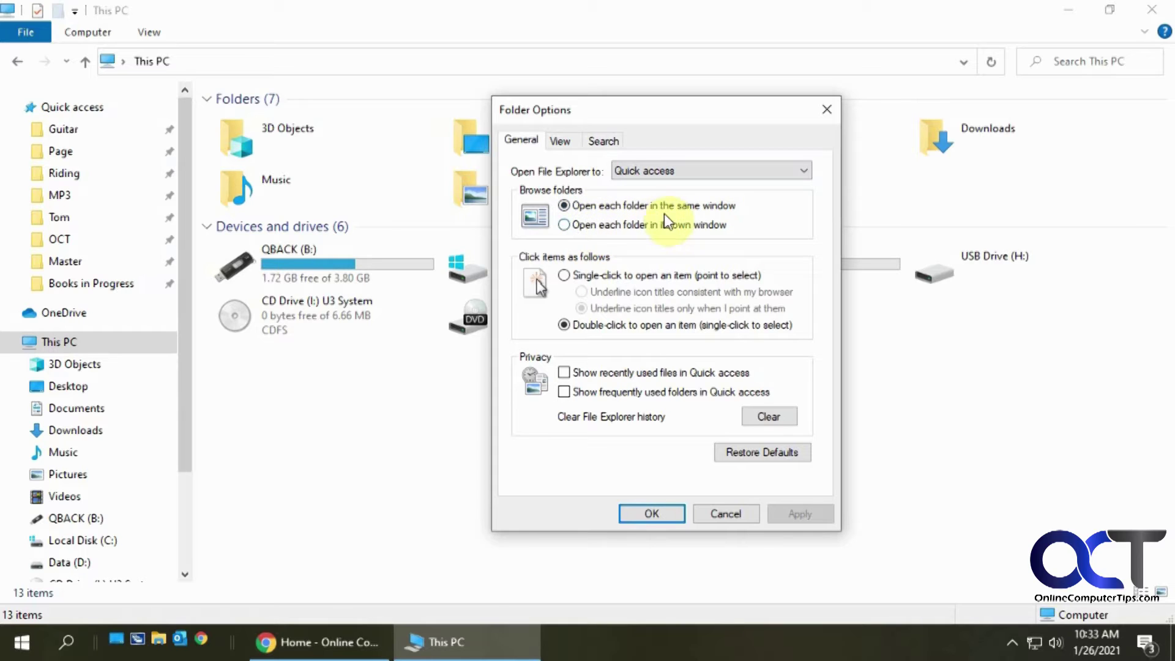
{"action": "left_click", "coordinate": [368, 424]}
{"action": "left_click", "coordinate": [717, 513]}
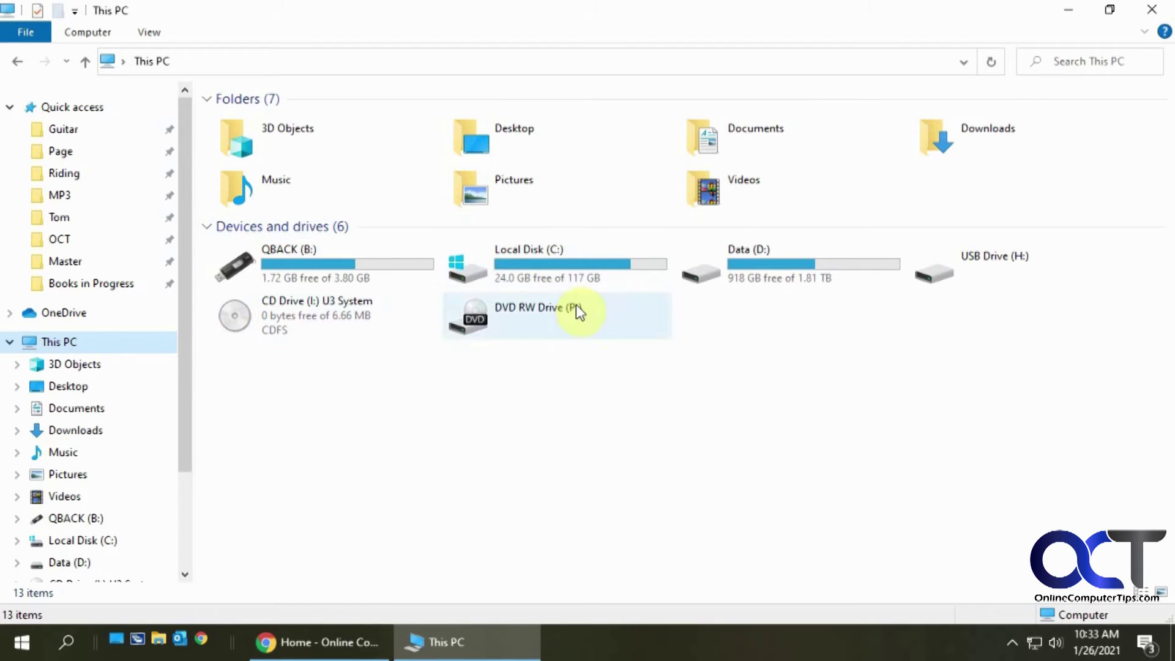
- Collapse Quick access and browse to Local Disk (C:) > Autodesk > DWGTrueView_2020_Enu_64bit_dlm
{"action": "left_click", "coordinate": [10, 107]}
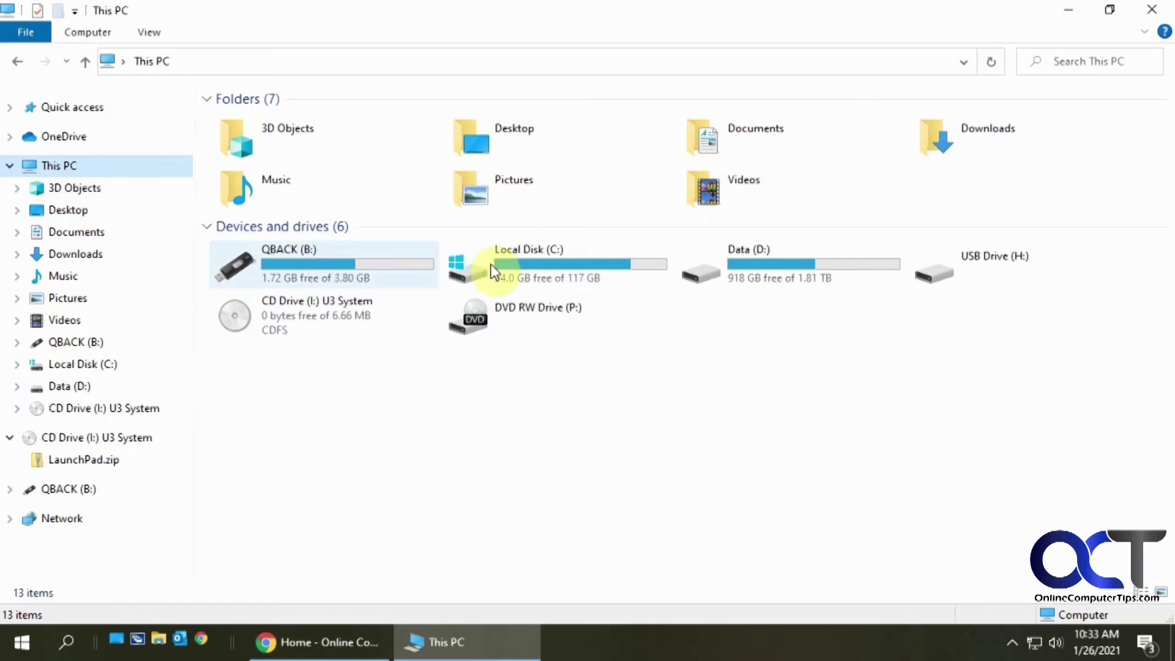
{"action": "double_click", "coordinate": [551, 266]}
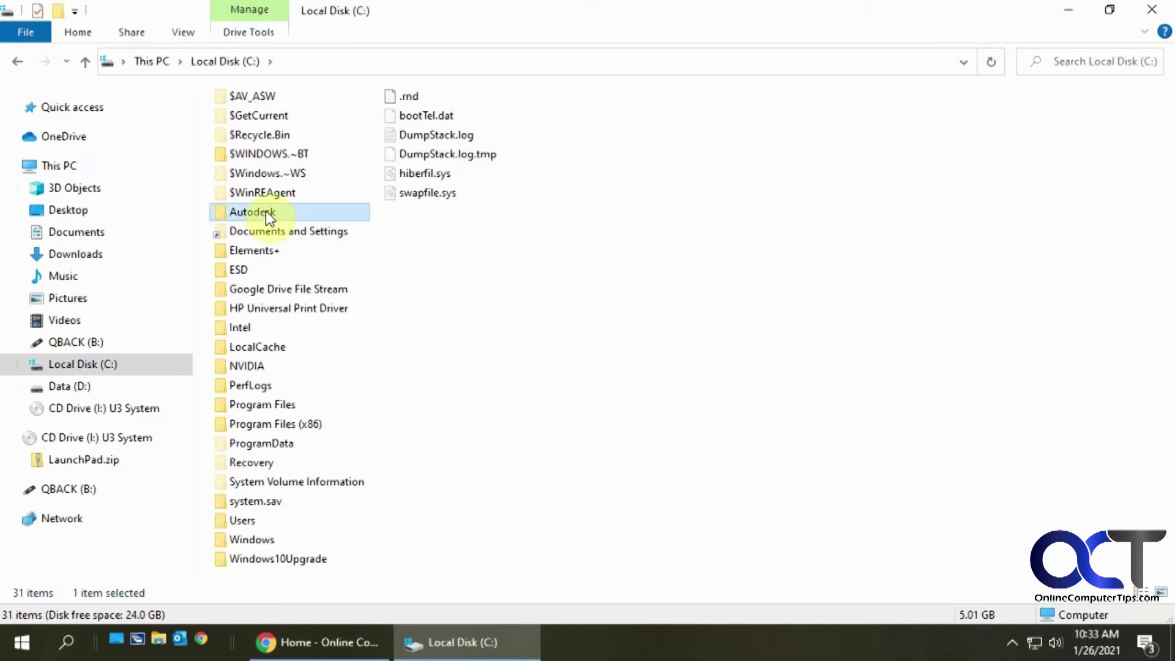
{"action": "double_click", "coordinate": [266, 212]}
{"action": "left_click", "coordinate": [291, 122]}
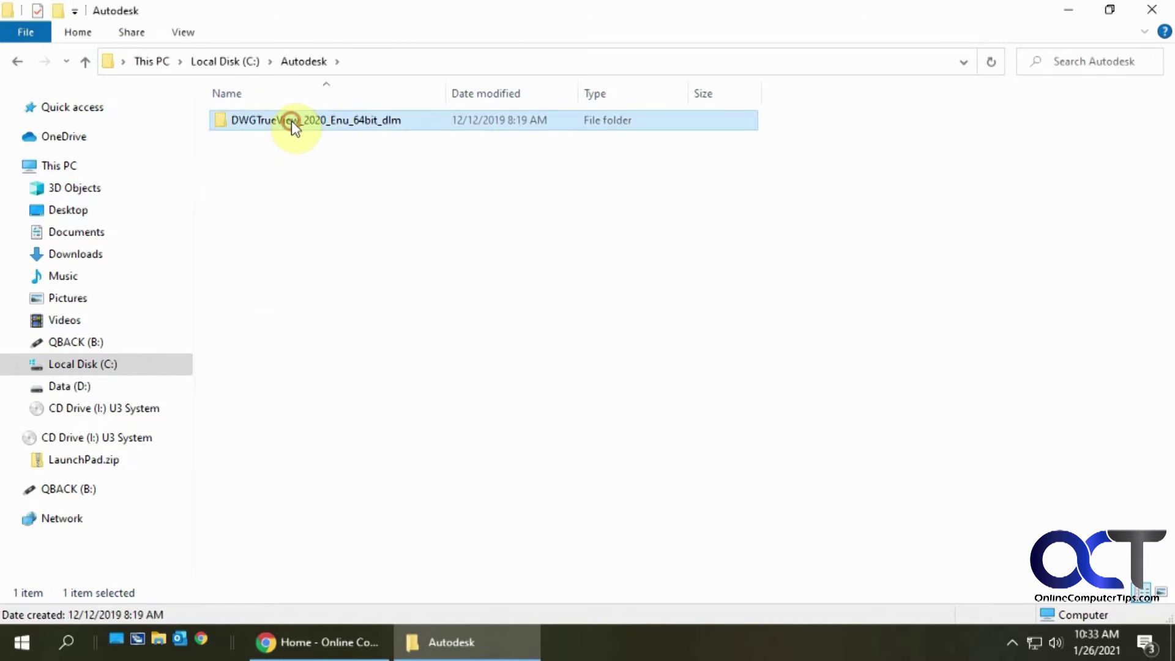
{"action": "double_click", "coordinate": [291, 120]}
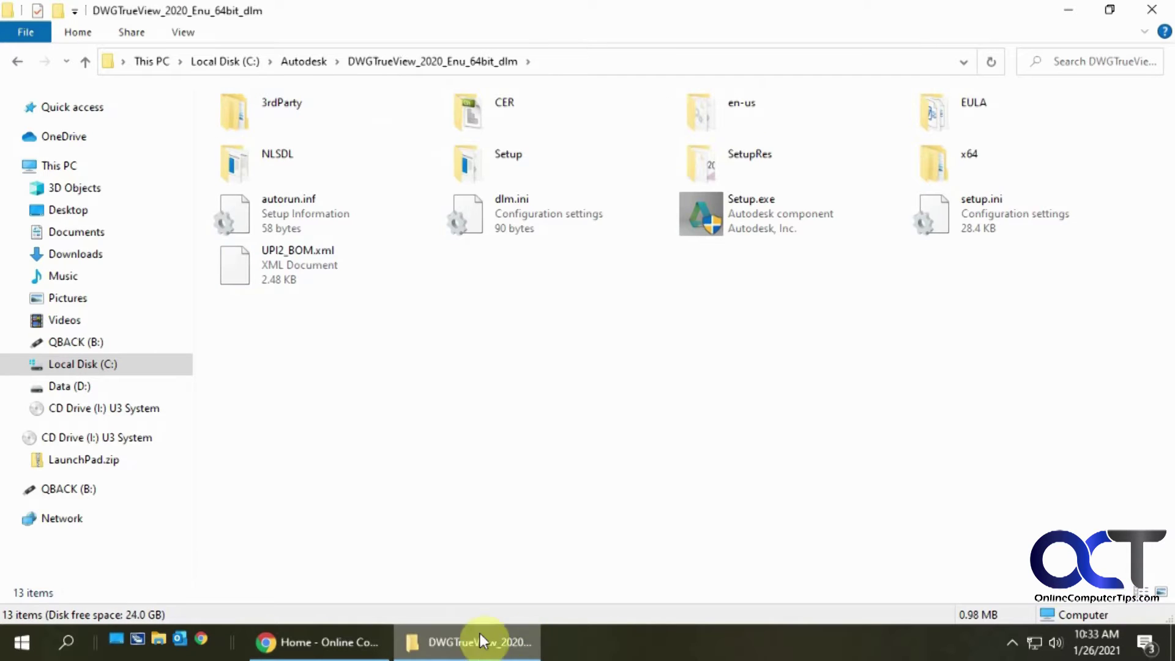
{"action": "left_click", "coordinate": [185, 32]}
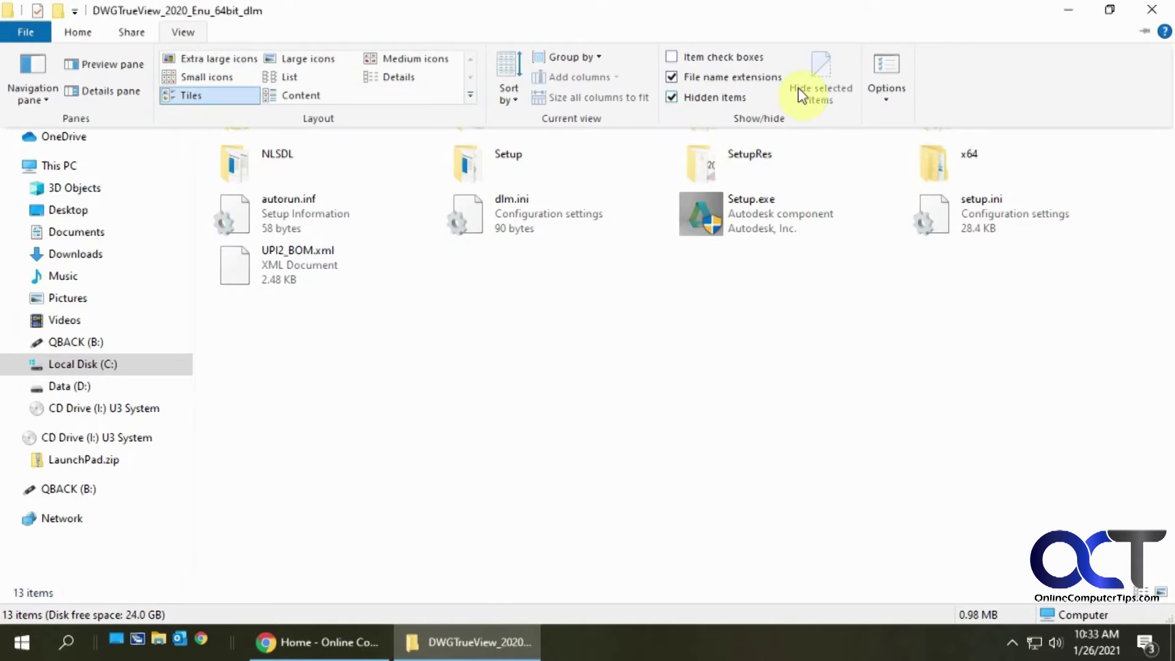
- Open Folder Options via Change folder and search options, centre it, and show its View tab
{"action": "left_click", "coordinate": [887, 94]}
{"action": "left_click", "coordinate": [912, 116]}
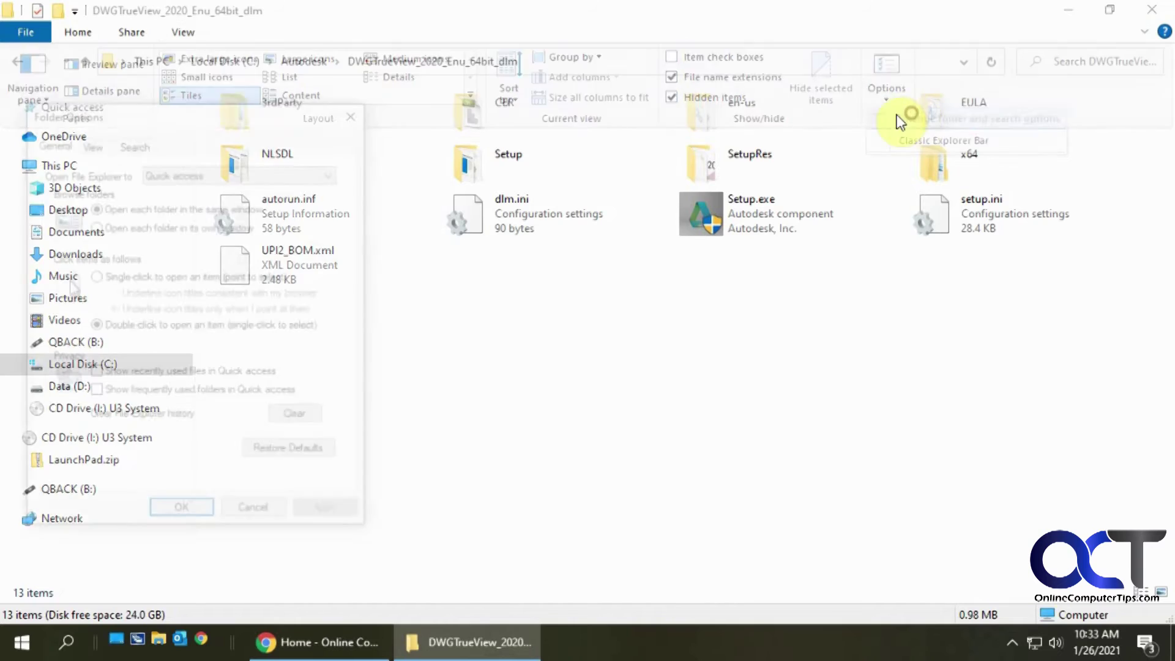
{"action": "left_click_drag", "start_coordinate": [220, 119], "coordinate": [563, 137]}
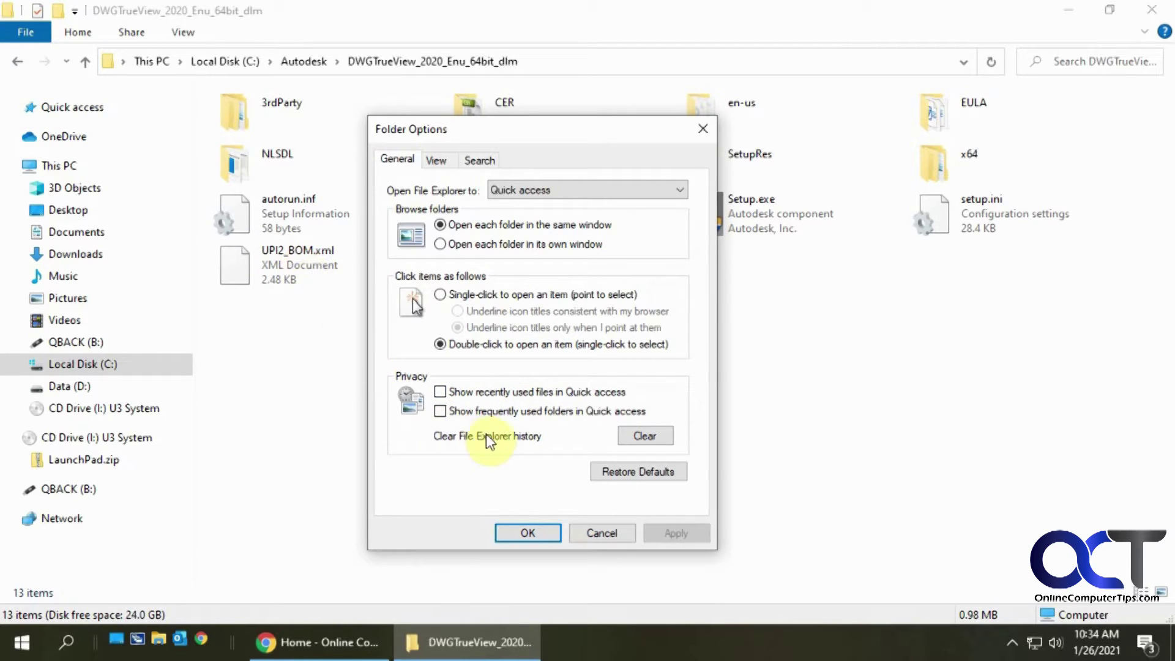
{"action": "left_click", "coordinate": [436, 161]}
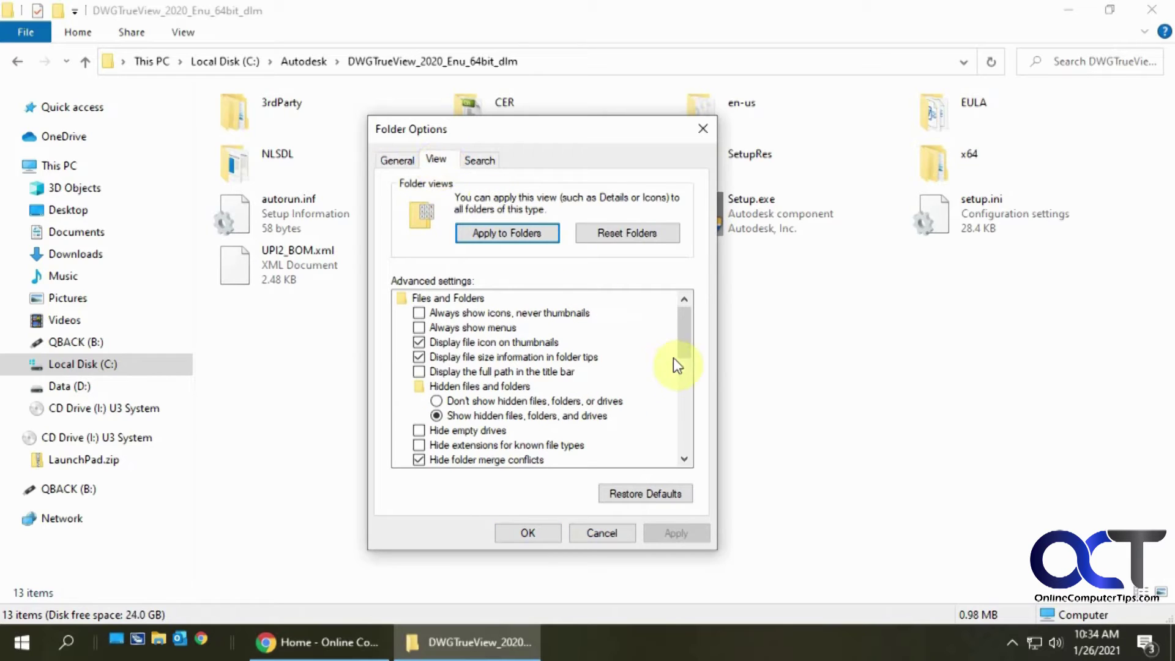
- Scroll the Advanced settings list and reposition Folder Options to review hidden-file and extension settings
{"action": "mouse_move", "coordinate": [684, 349]}
{"action": "left_mouse_down"}
{"action": "mouse_move", "coordinate": [684, 362]}
{"action": "mouse_move", "coordinate": [682, 339]}
{"action": "left_mouse_up"}
{"action": "left_click_drag", "start_coordinate": [652, 144], "coordinate": [490, 138]}
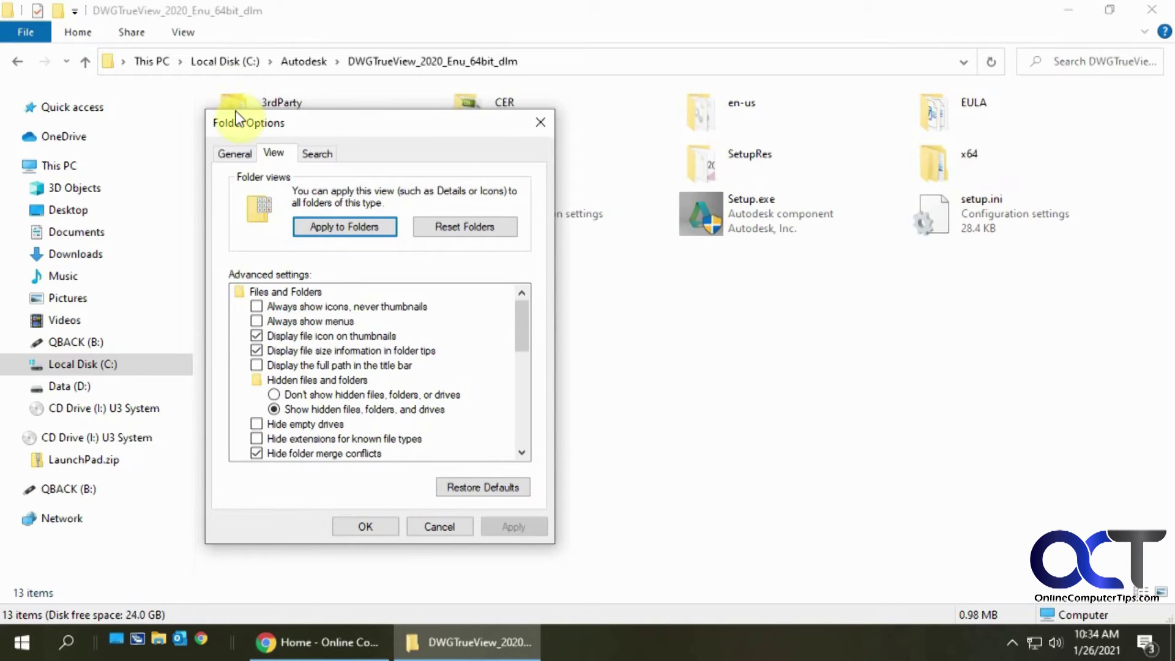
{"action": "left_click_drag", "start_coordinate": [329, 122], "coordinate": [608, 131]}
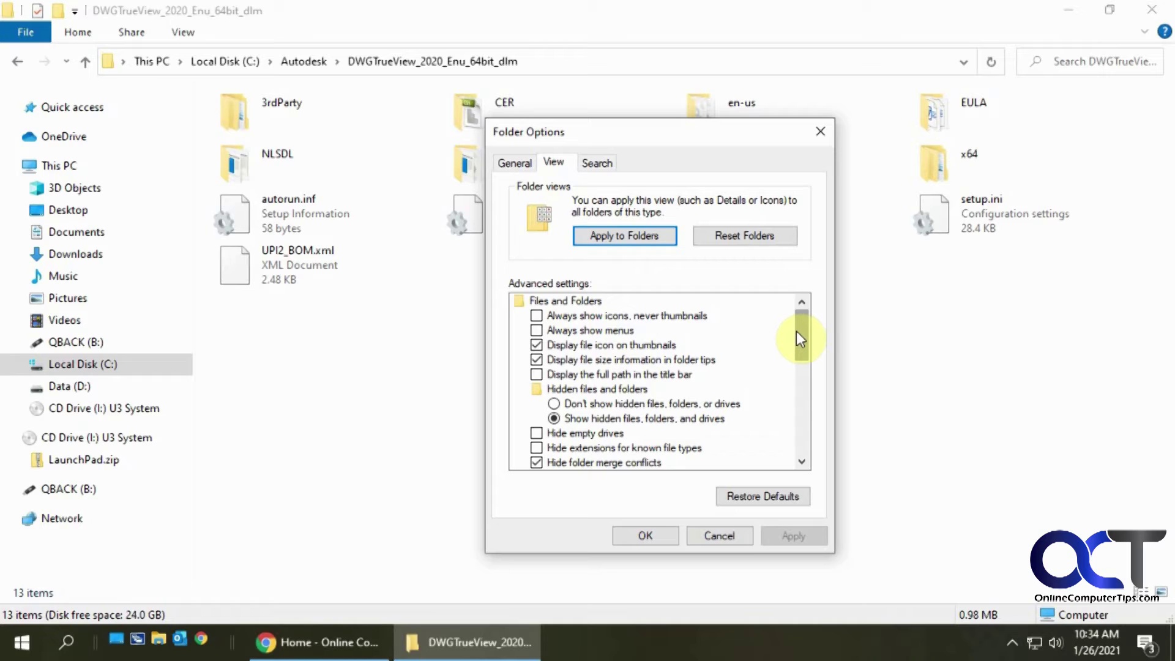
{"action": "left_click_drag", "start_coordinate": [798, 330], "coordinate": [606, 364]}
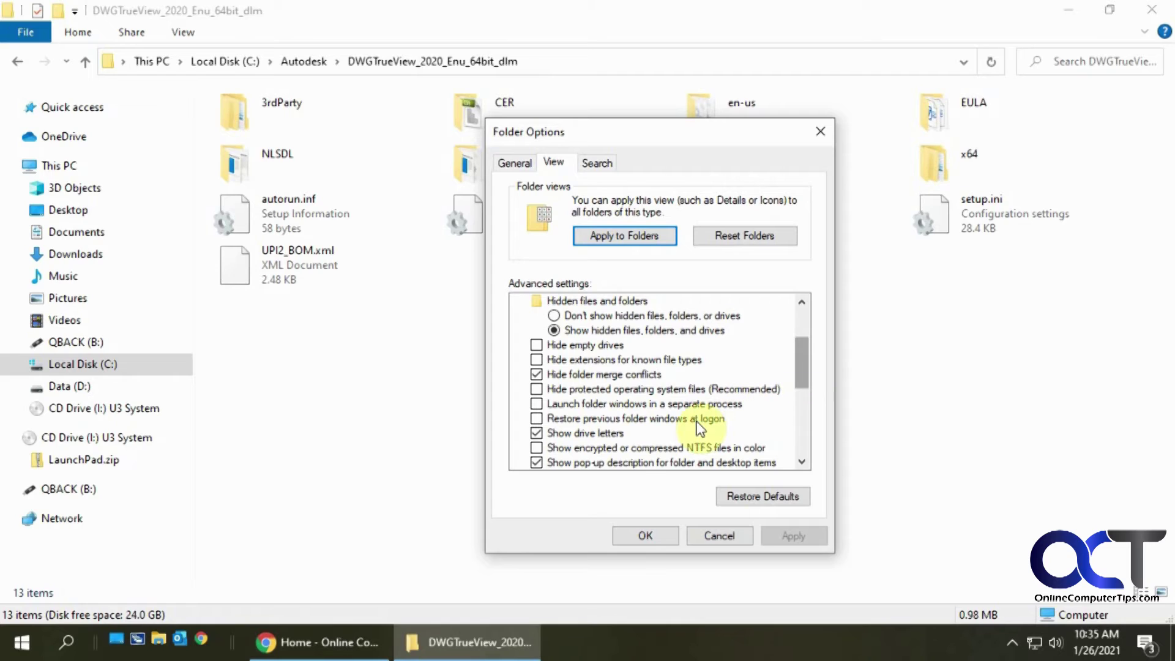
{"action": "left_click_drag", "start_coordinate": [805, 379], "coordinate": [798, 406]}
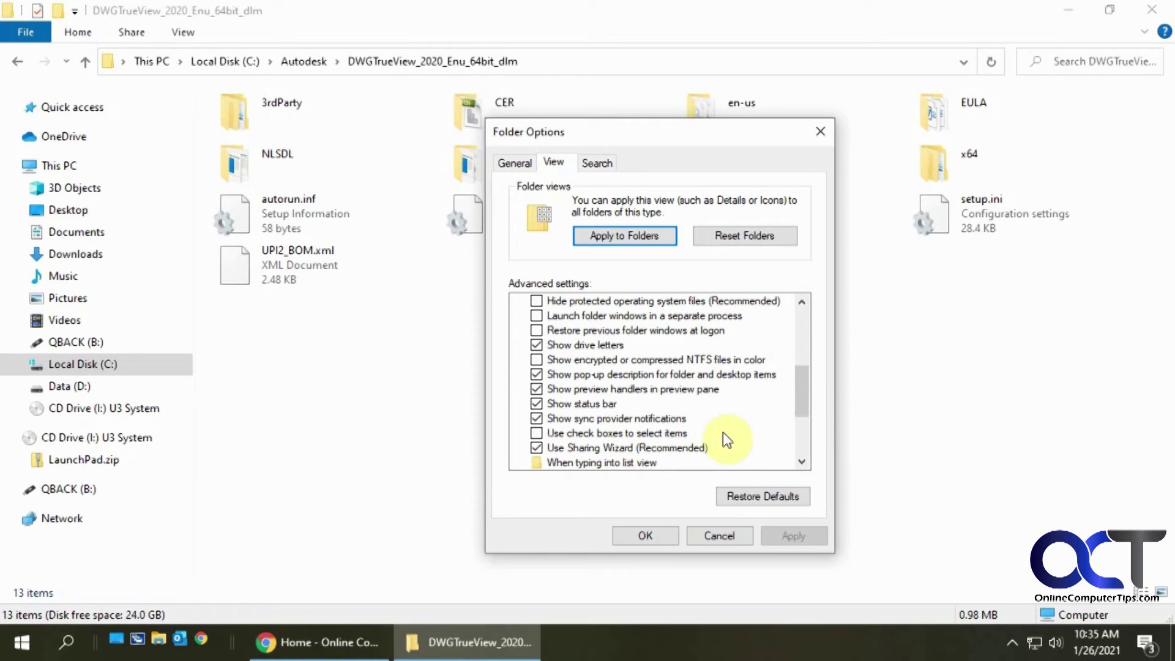
{"action": "left_click_drag", "start_coordinate": [805, 406], "coordinate": [804, 367]}
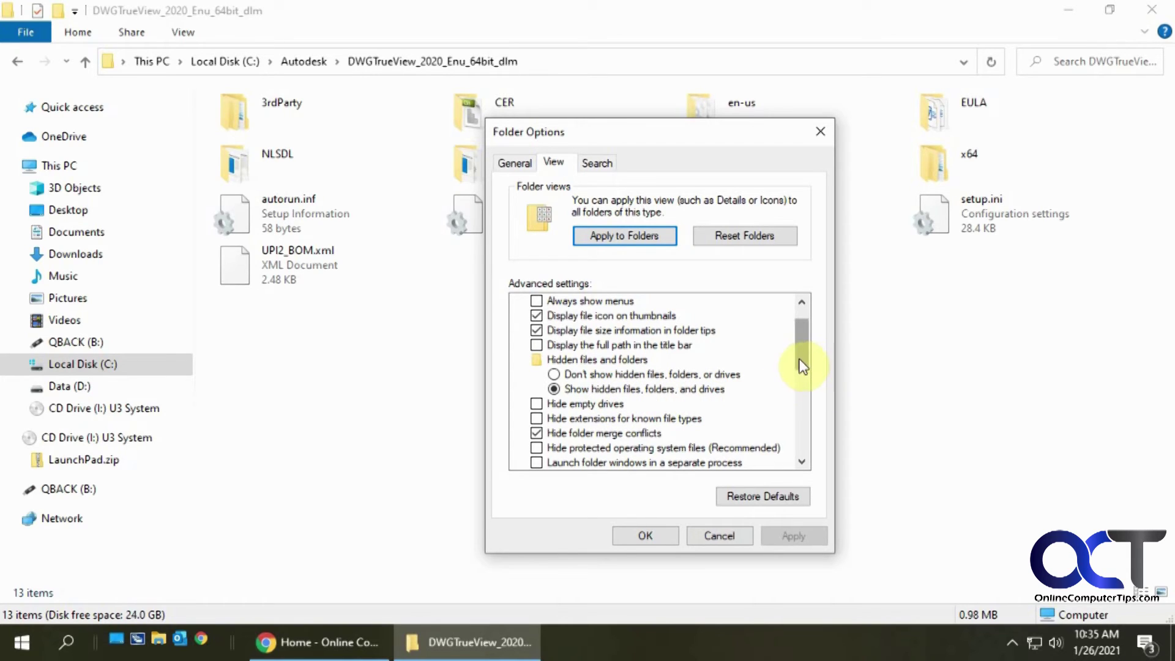
{"action": "left_click_drag", "start_coordinate": [798, 358], "coordinate": [798, 348]}
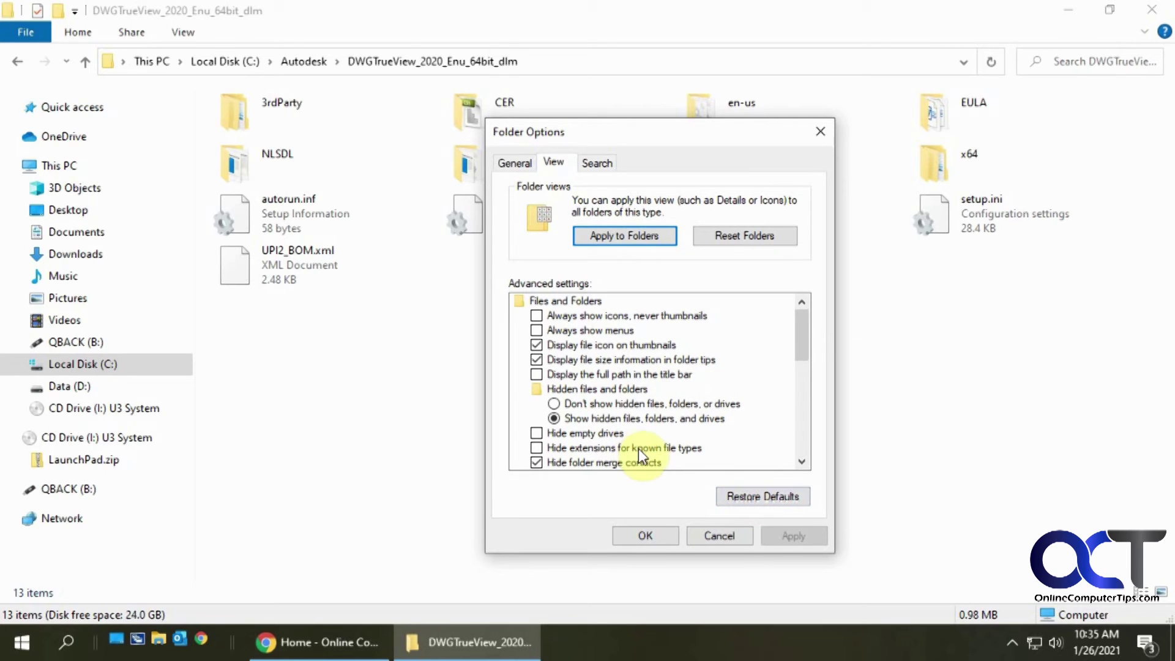
{"action": "left_click", "coordinate": [597, 163]}
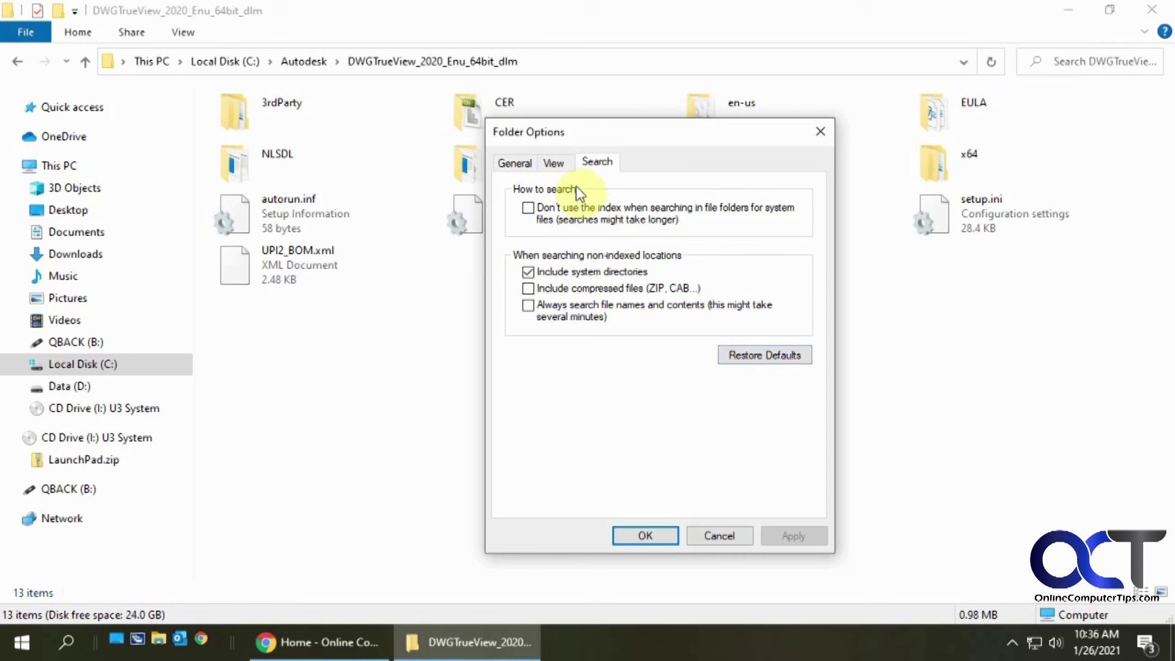
- Switch Folder Options back to its General tab
{"action": "left_click", "coordinate": [515, 163]}
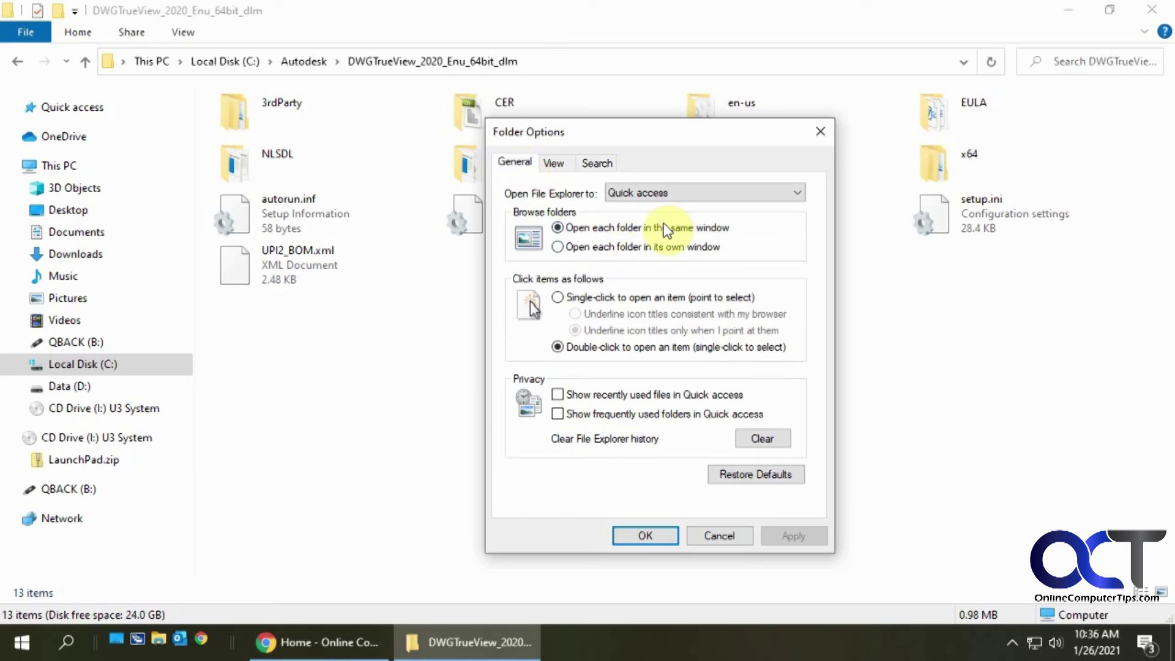
- Check the Open File Explorer to choices, keep Quick access, then return to the View tab
{"action": "left_click", "coordinate": [640, 192]}
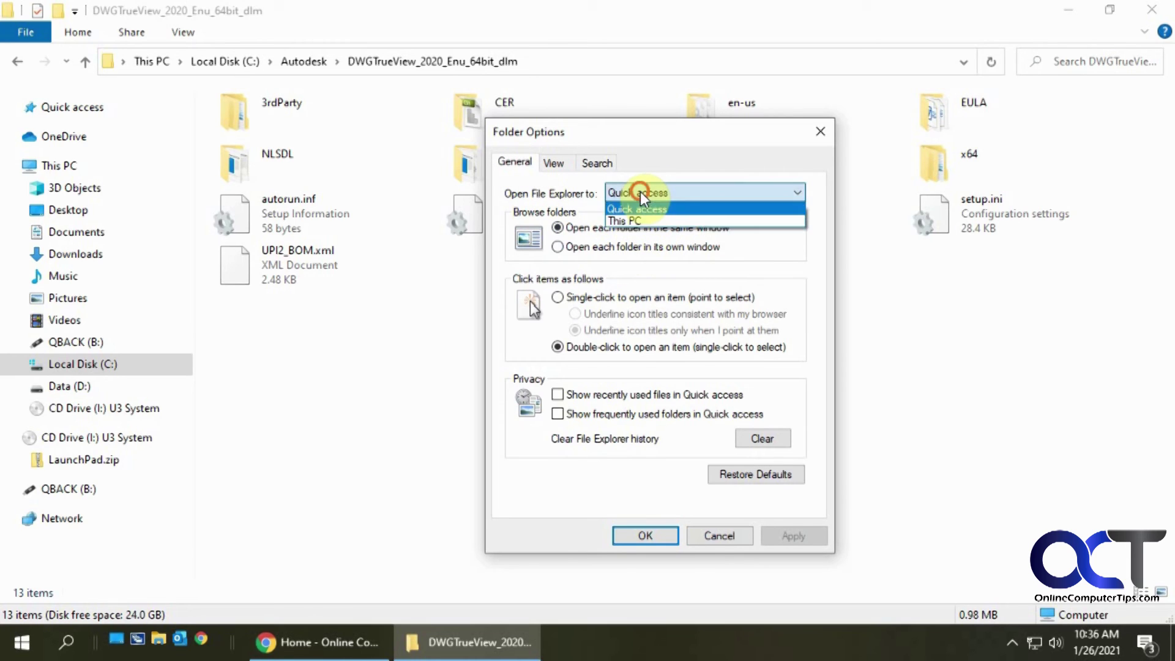
{"action": "left_click", "coordinate": [640, 192]}
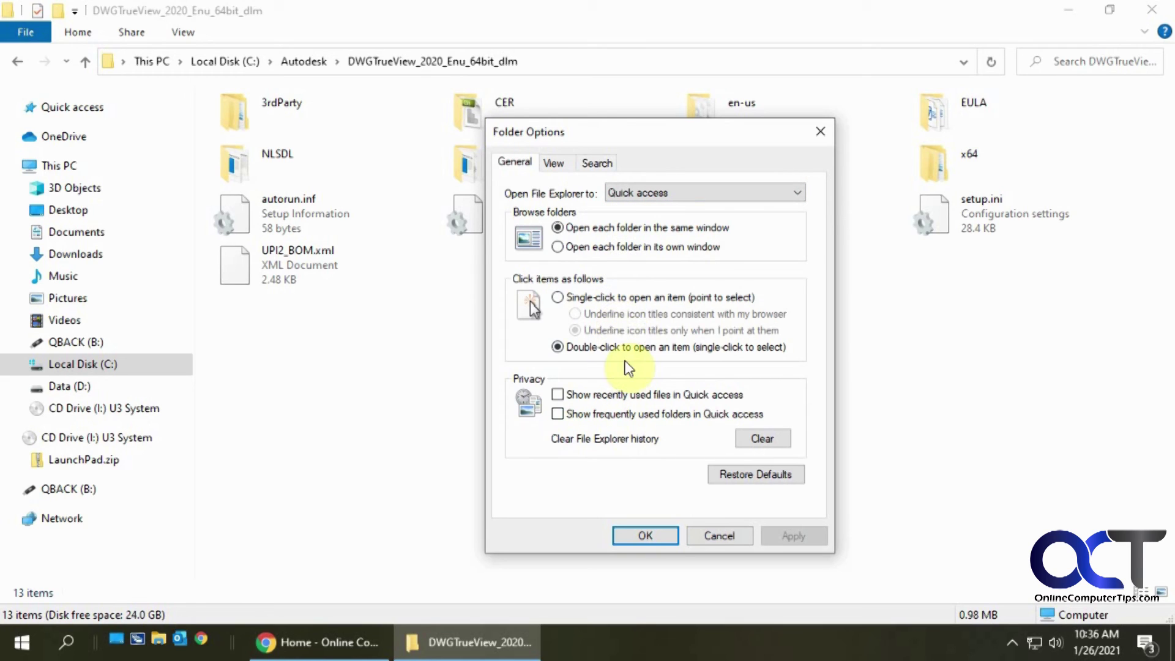
{"action": "left_click", "coordinate": [557, 163]}
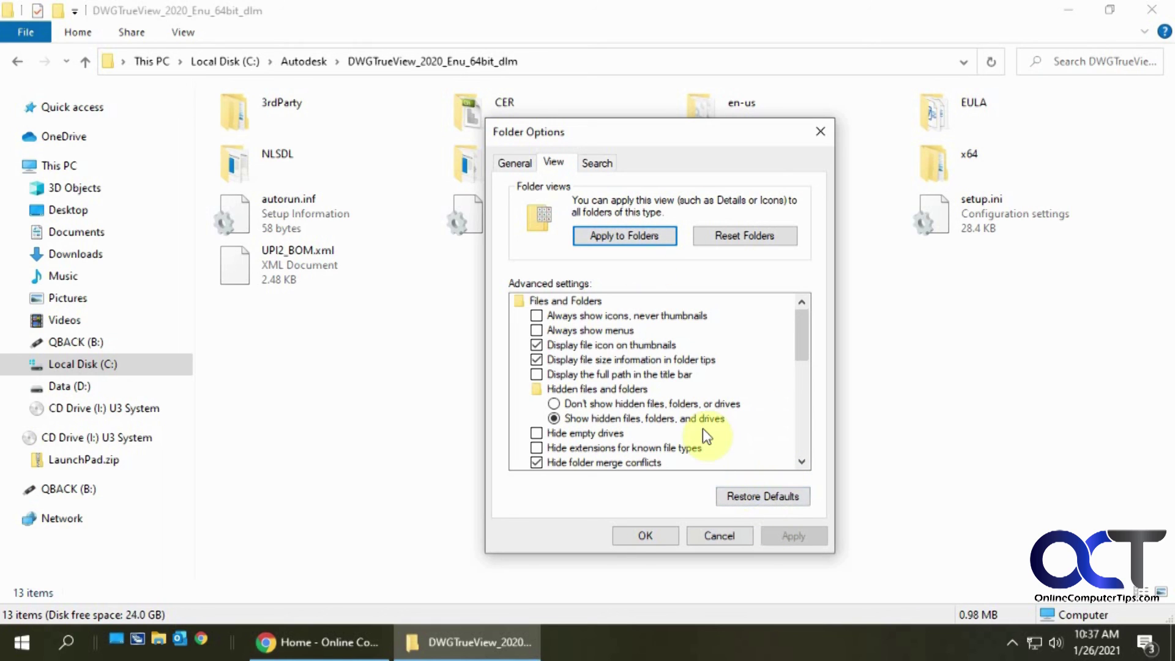
- Cancel Folder Options, reopen it from View > Options, and drag it to the screen centre
{"action": "left_click", "coordinate": [743, 538]}
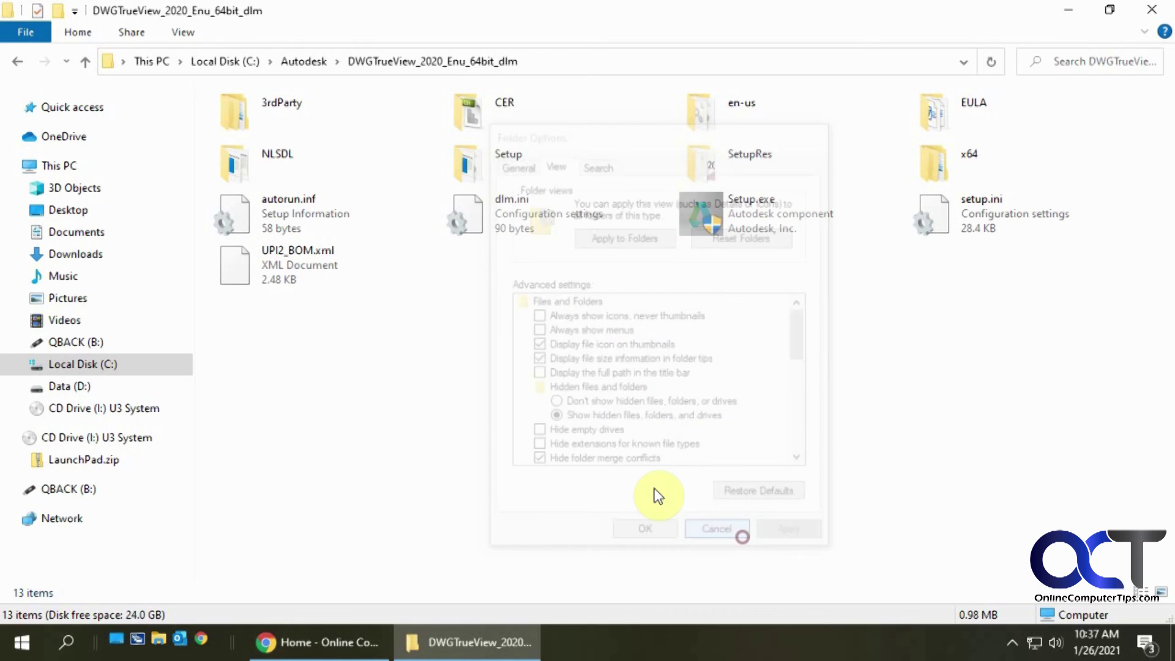
{"action": "left_click", "coordinate": [185, 32]}
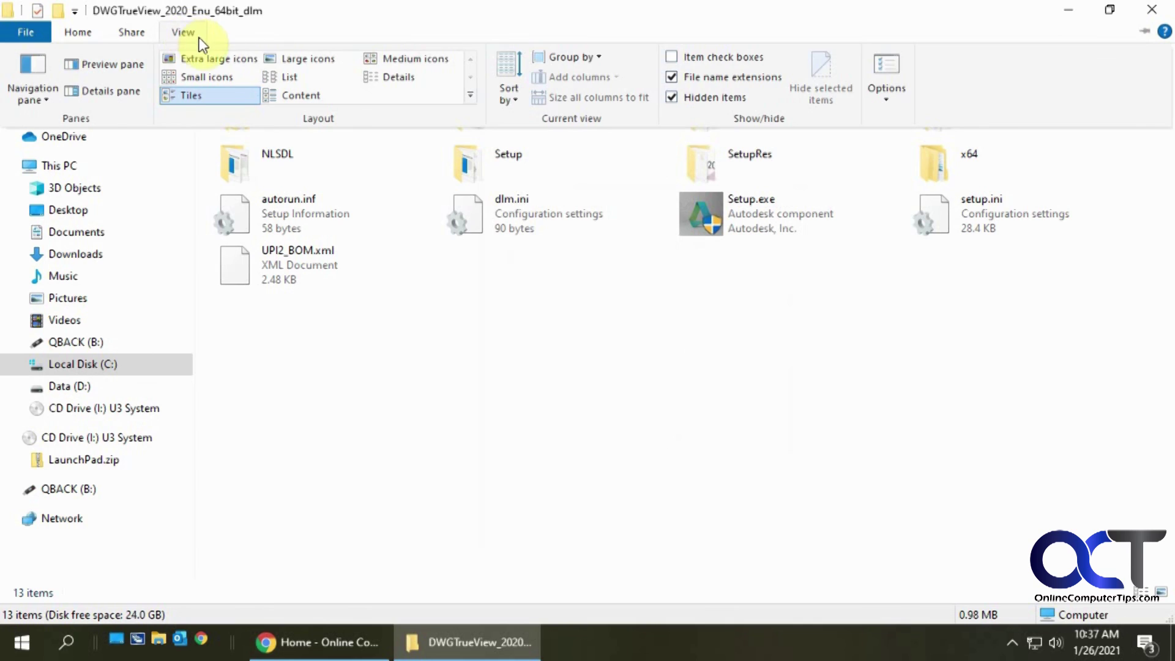
{"action": "left_click", "coordinate": [885, 93]}
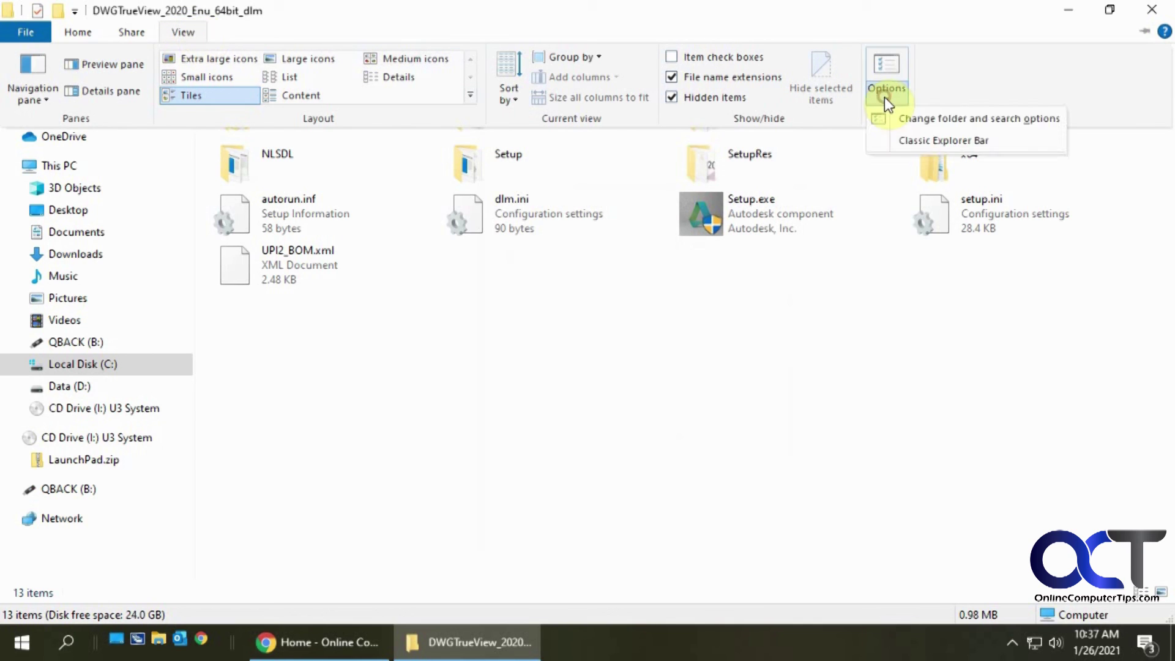
{"action": "left_click", "coordinate": [914, 122]}
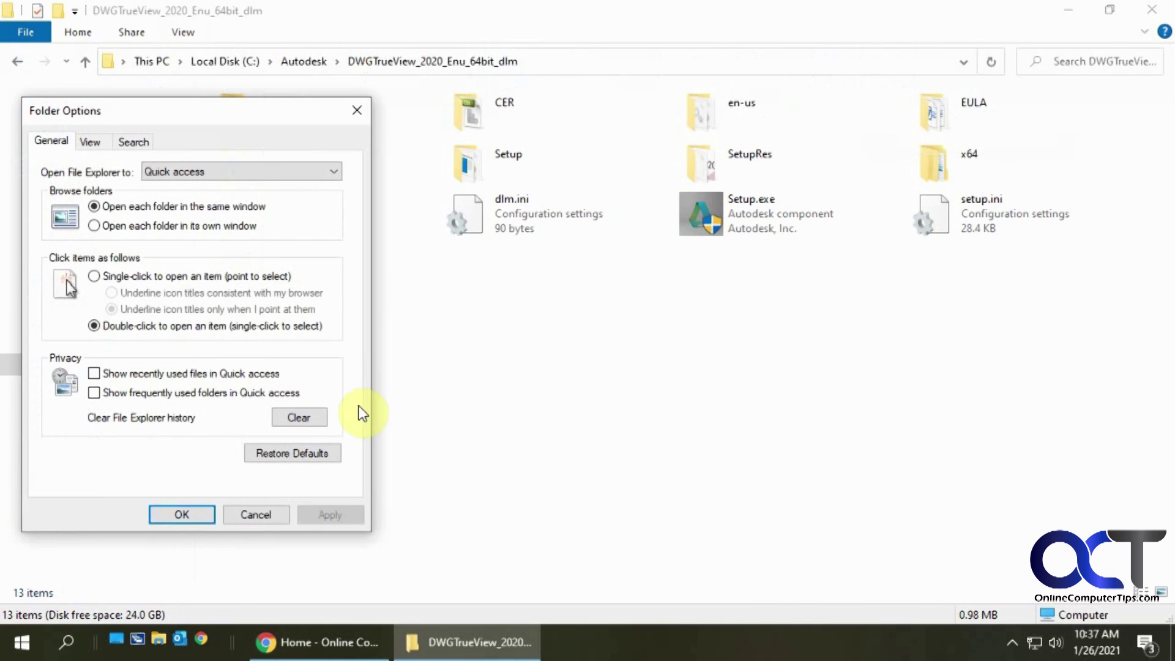
{"action": "left_click_drag", "start_coordinate": [217, 122], "coordinate": [606, 104]}
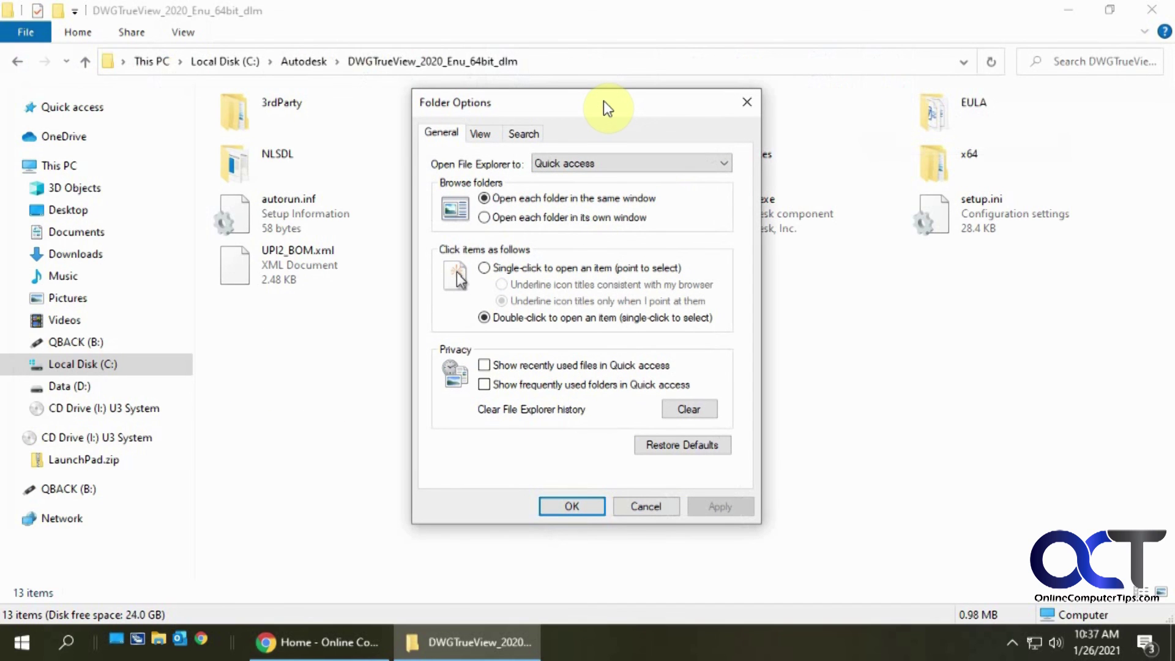